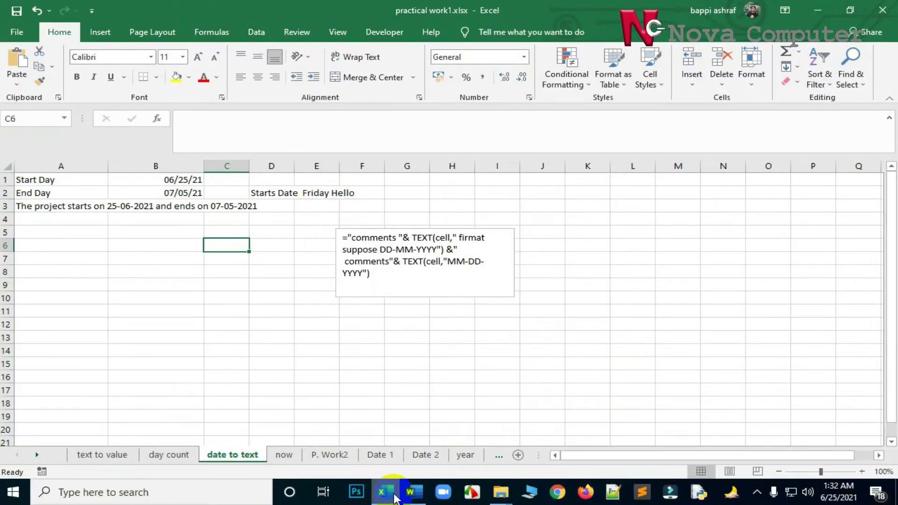
Step: Review the Start Day and End Day labels and their date formulas in B1 and B2
click(42, 182)
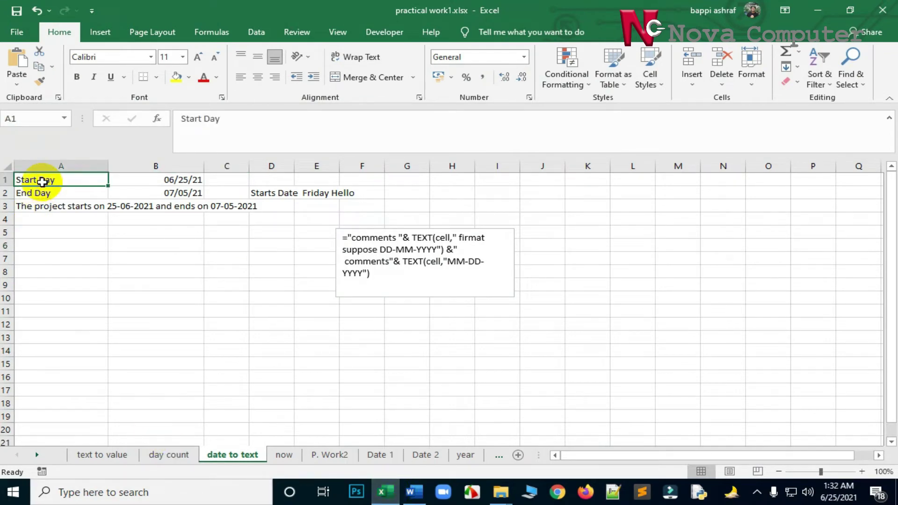
click(36, 193)
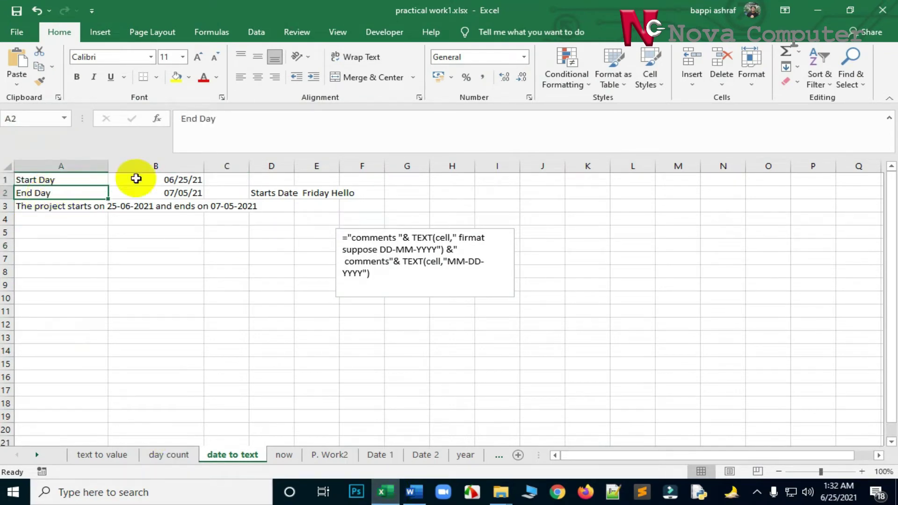
click(174, 180)
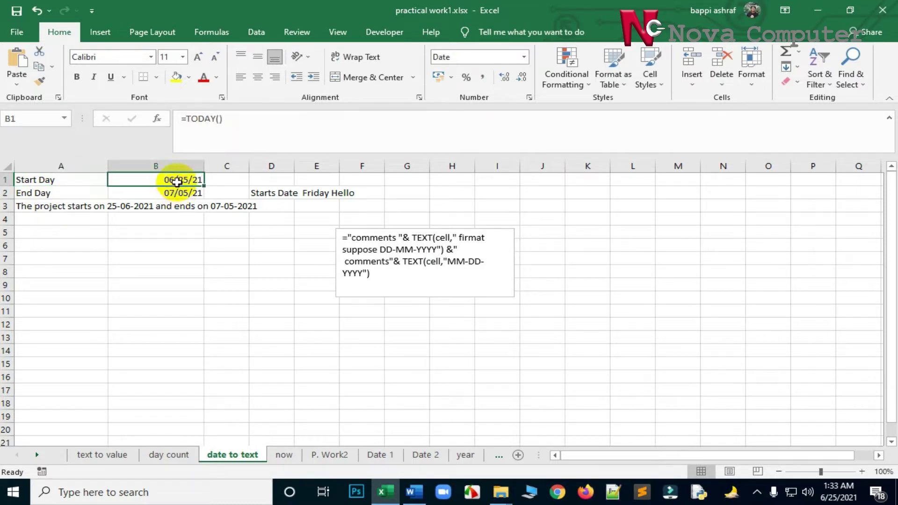
click(175, 194)
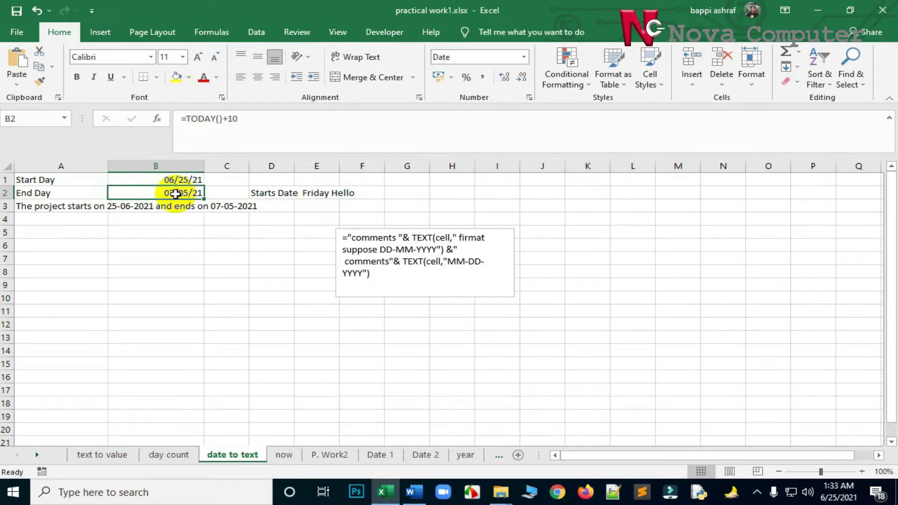
Step: Change the End Day formula in B2 from =TODAY()+10 to =TODAY()+15, giving 07/10/21
click(238, 119)
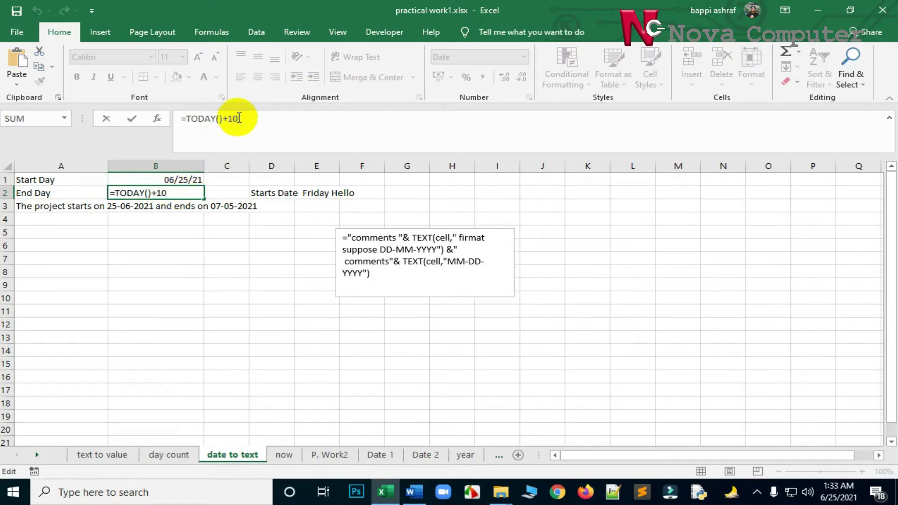
key(BackSpace)
text(5)
key(Return)
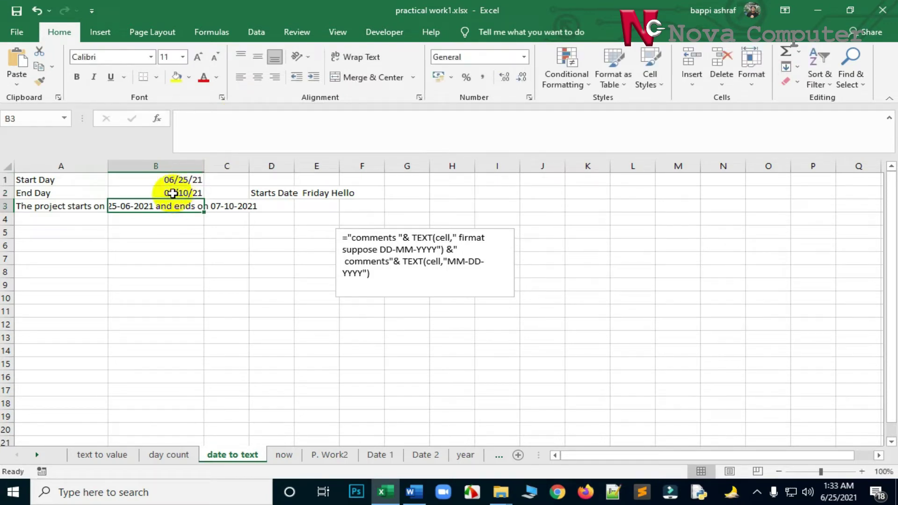
click(173, 193)
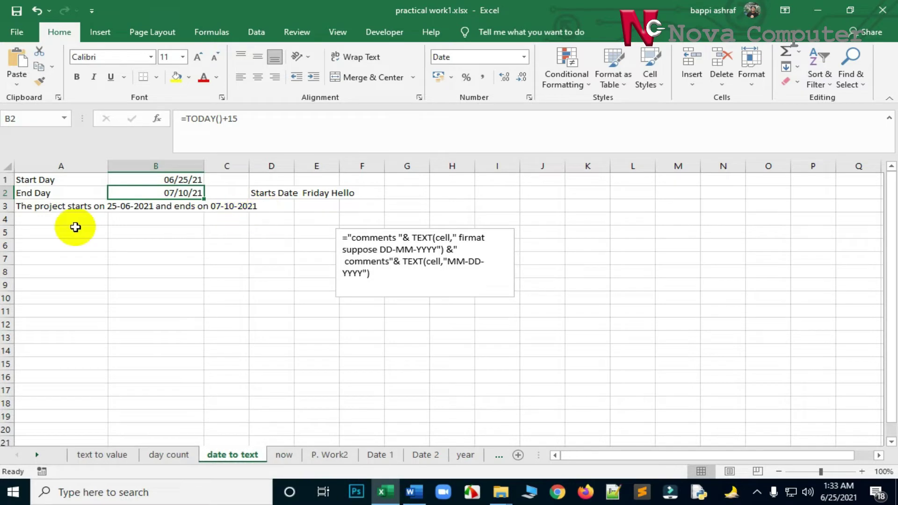
click(42, 220)
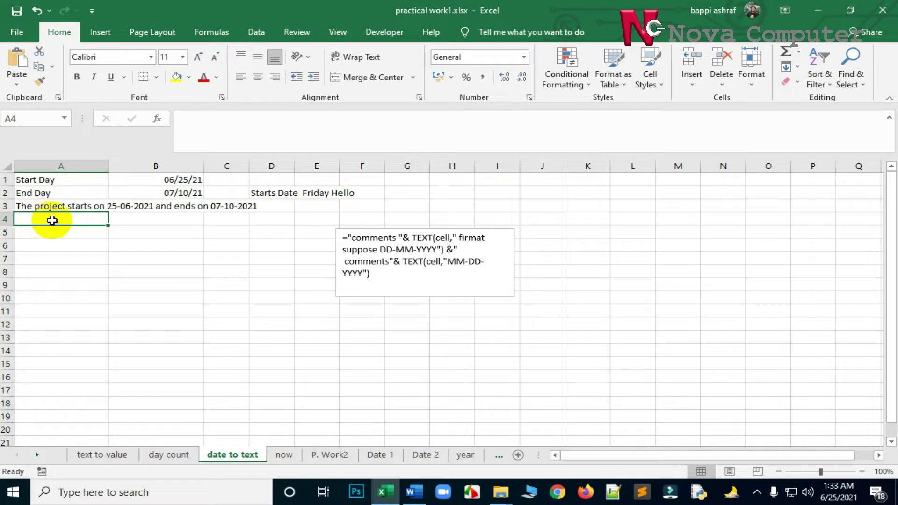
Step: Begin A4's formula with ="Our starting Date "&TEXT, removing a stray extra quote
click(196, 119)
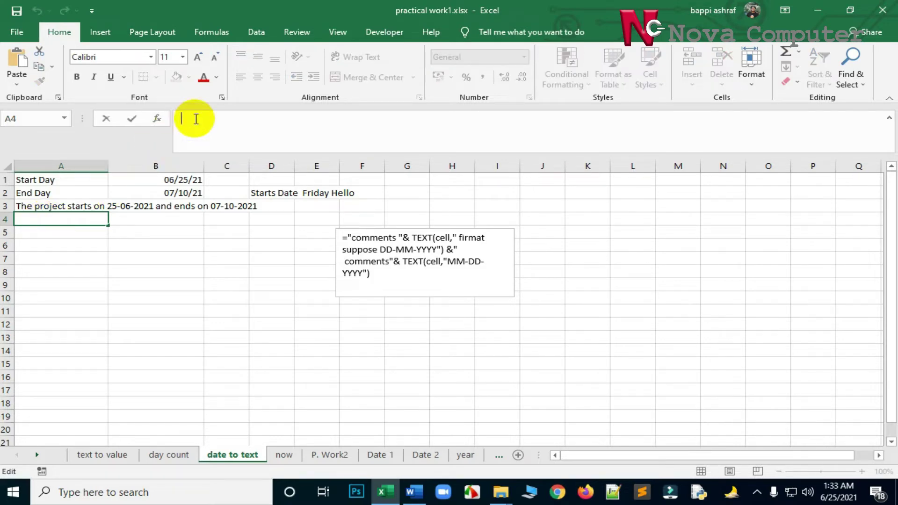
text(=)
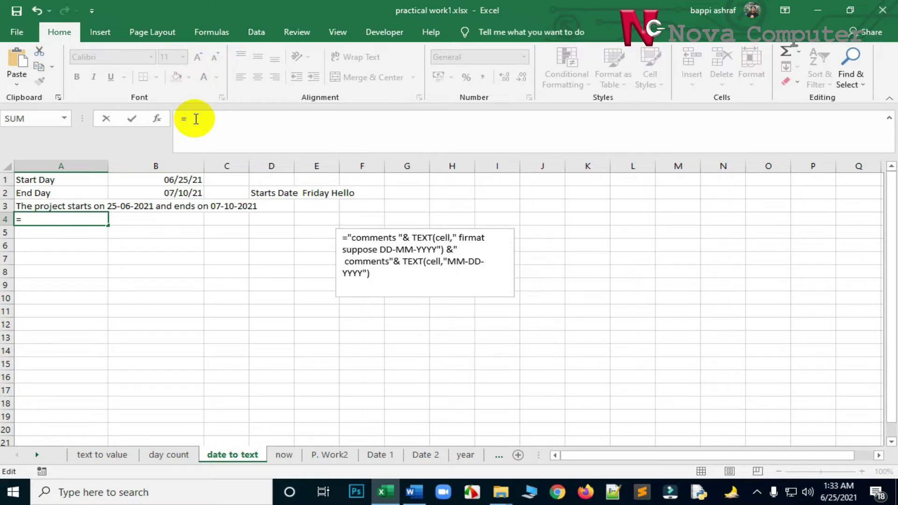
text("")
click(193, 118)
click(193, 118)
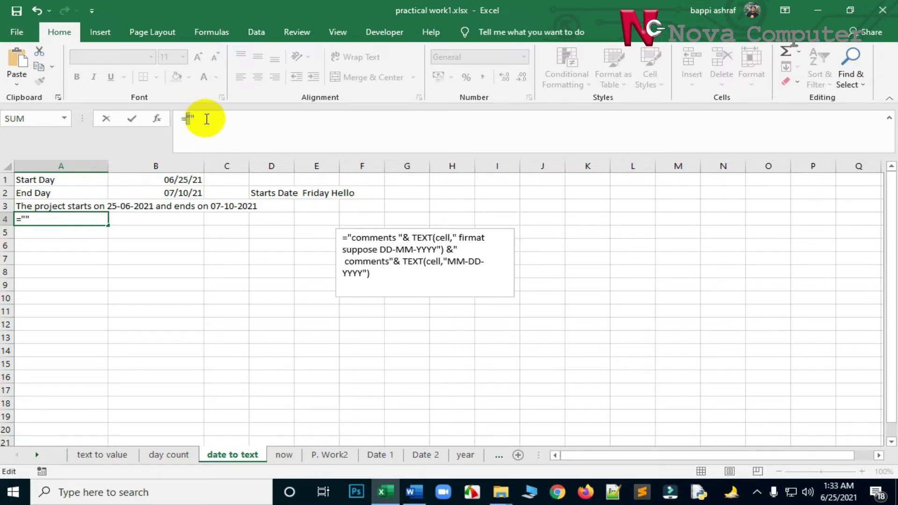
key(BackSpace)
text(Our)
text( s)
text(tar)
text(tin)
text(g D)
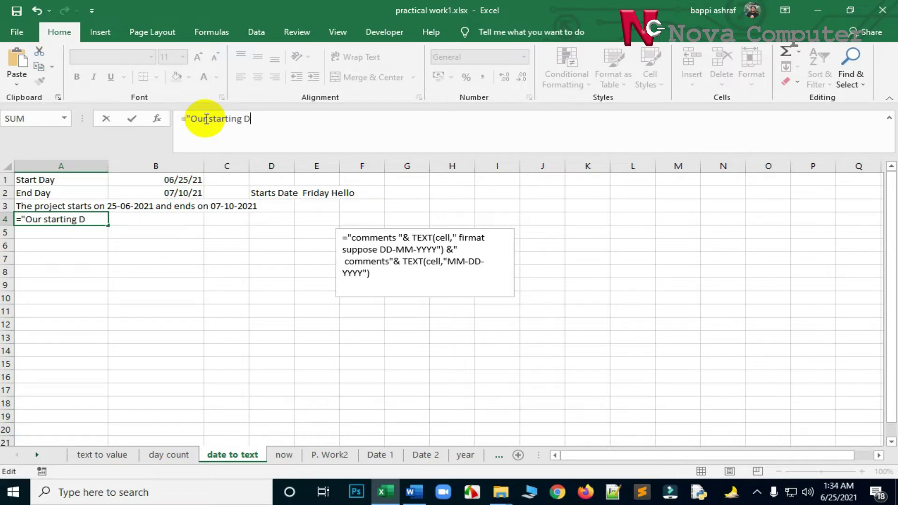
text(at)
text(e)
text(  ")
text(&)
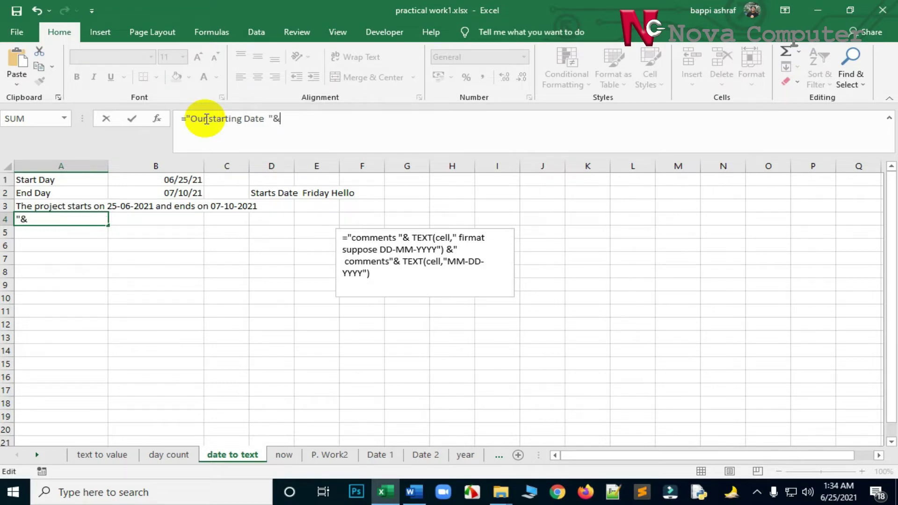
text(TE)
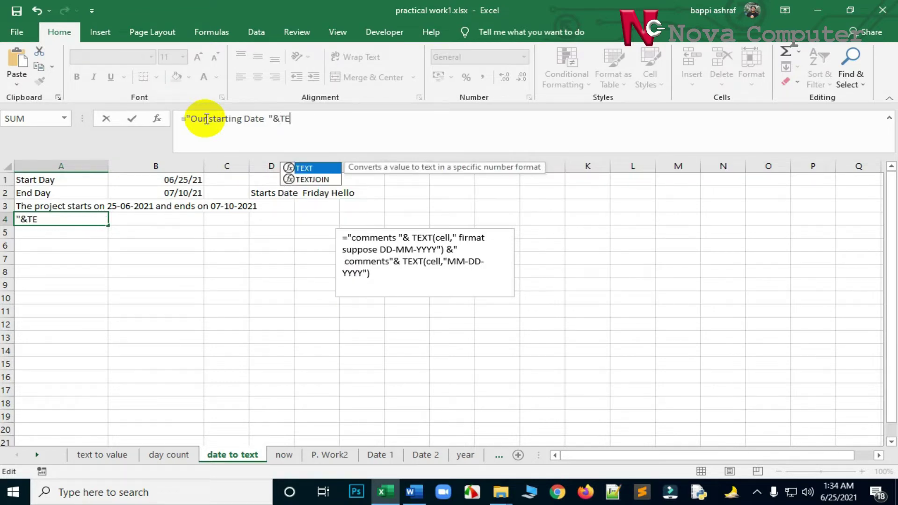
text(XT)
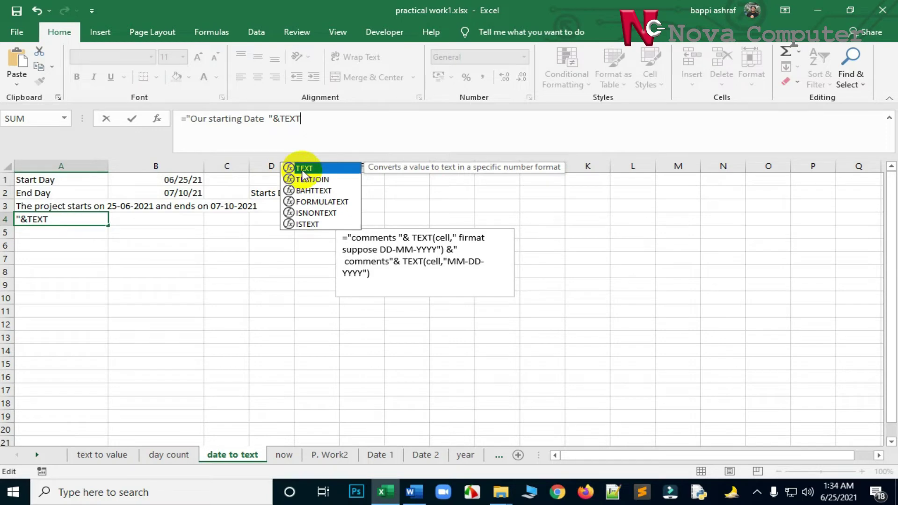
Step: Pass B1 to TEXT with format DD-MM-YY, then append "Our Ending Date" and a second TEXT(
click(322, 122)
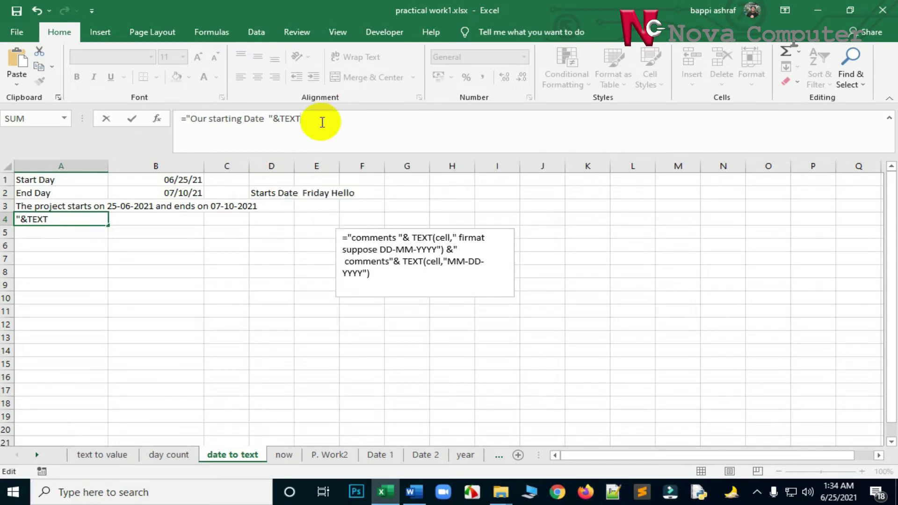
text(()
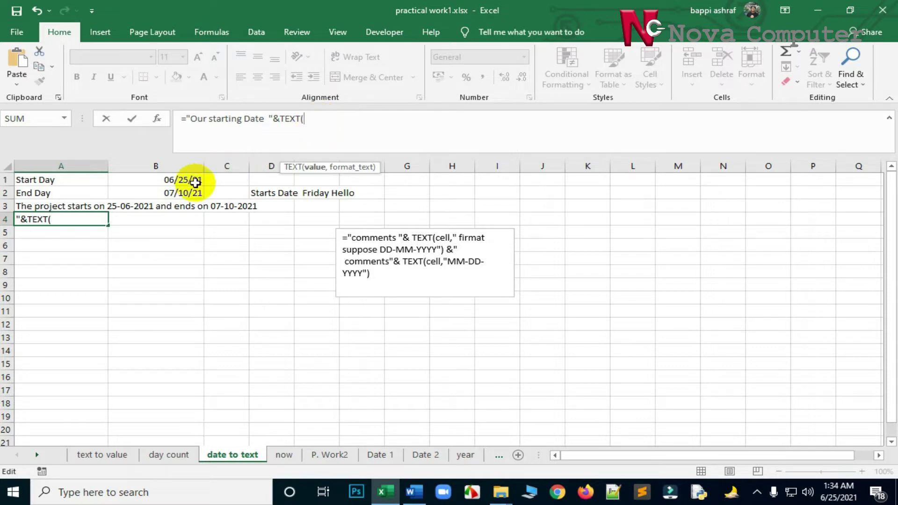
click(174, 181)
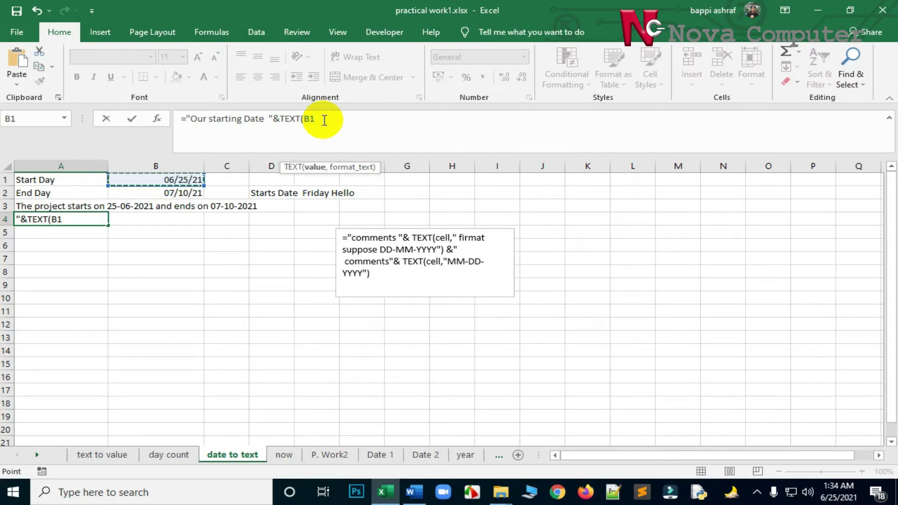
text(, )
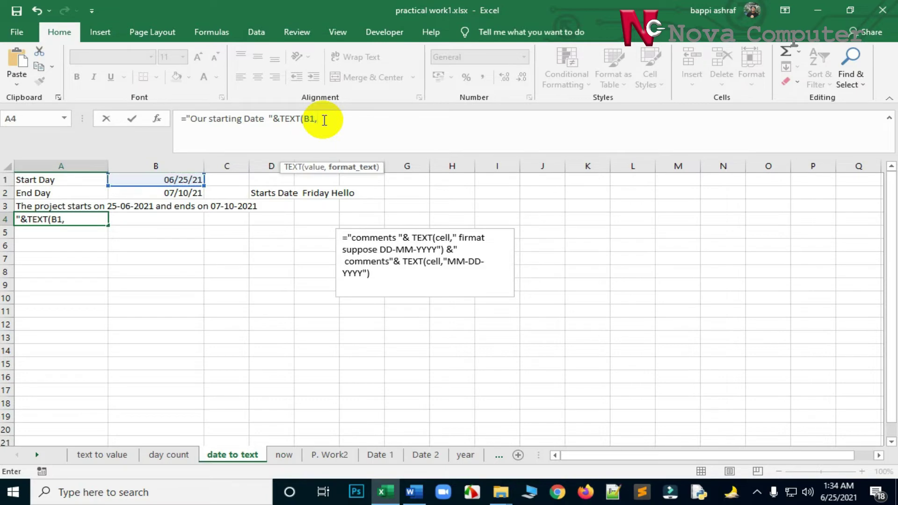
text(")
text(DD)
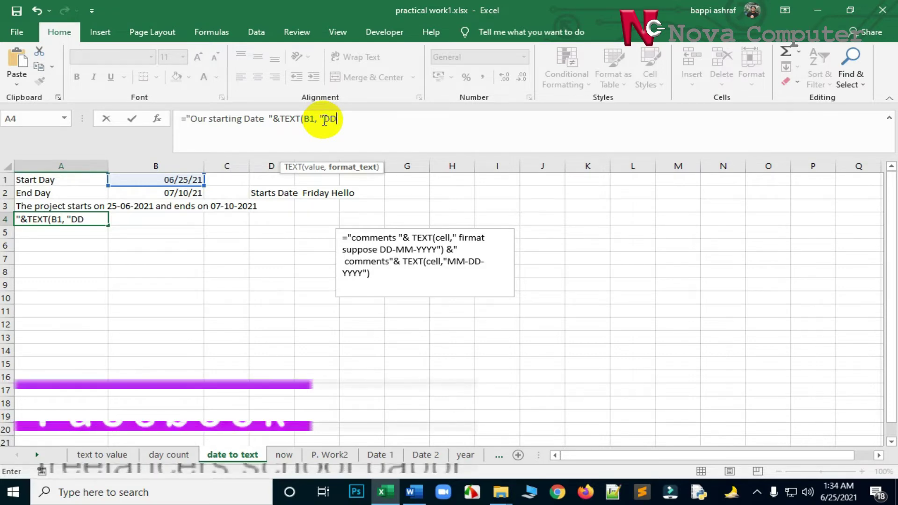
text(-)
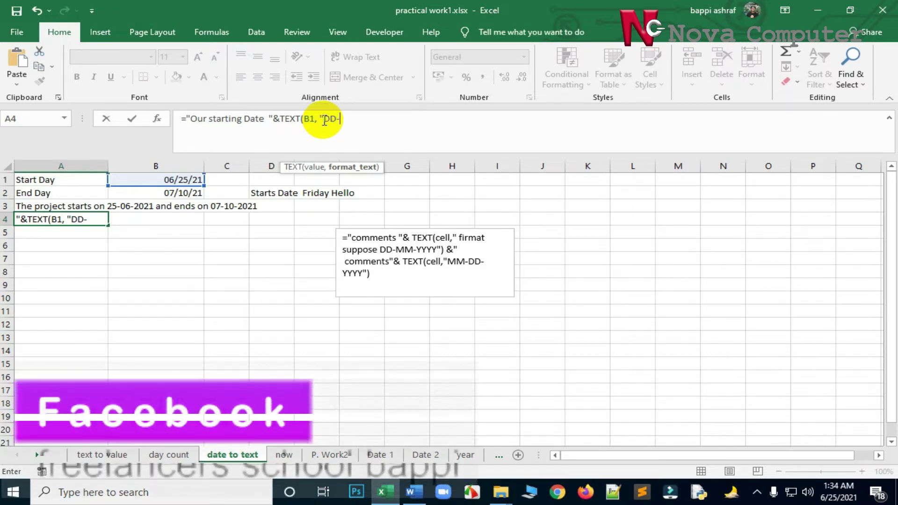
text(MM)
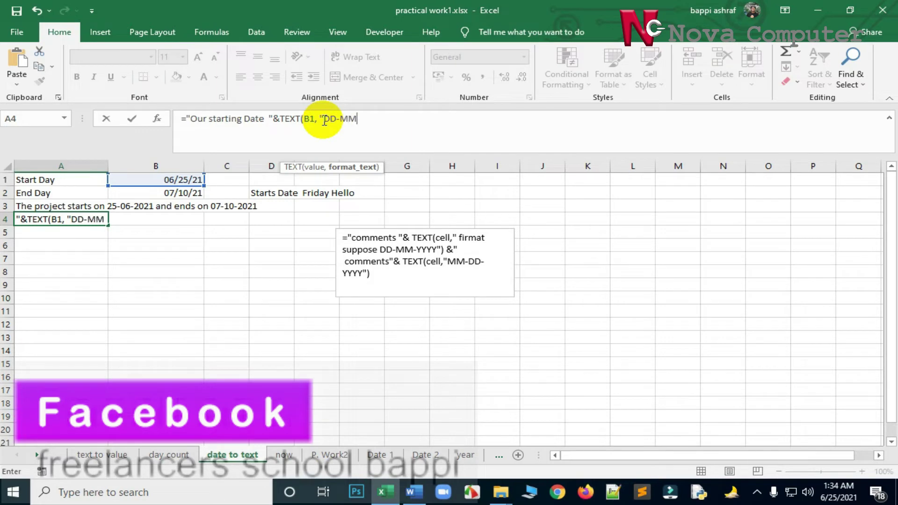
text(-YY)
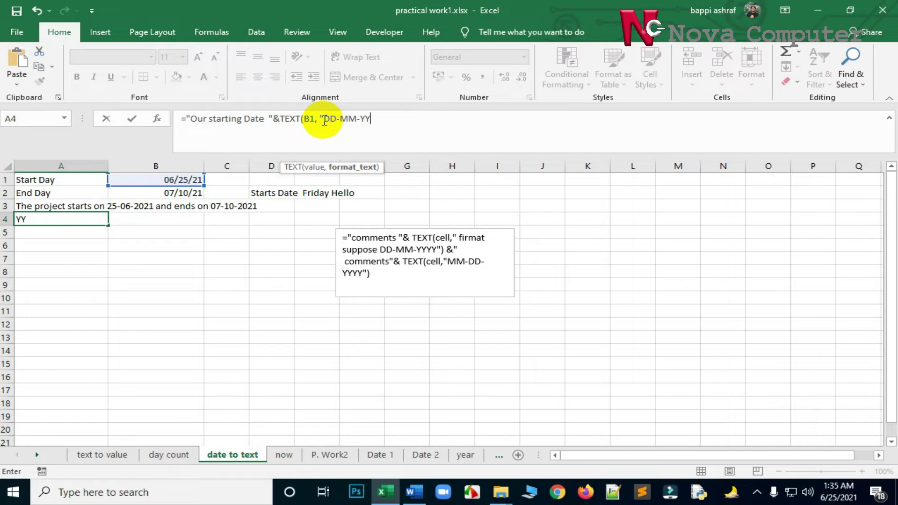
text())
text(&)
text(")
text(Our )
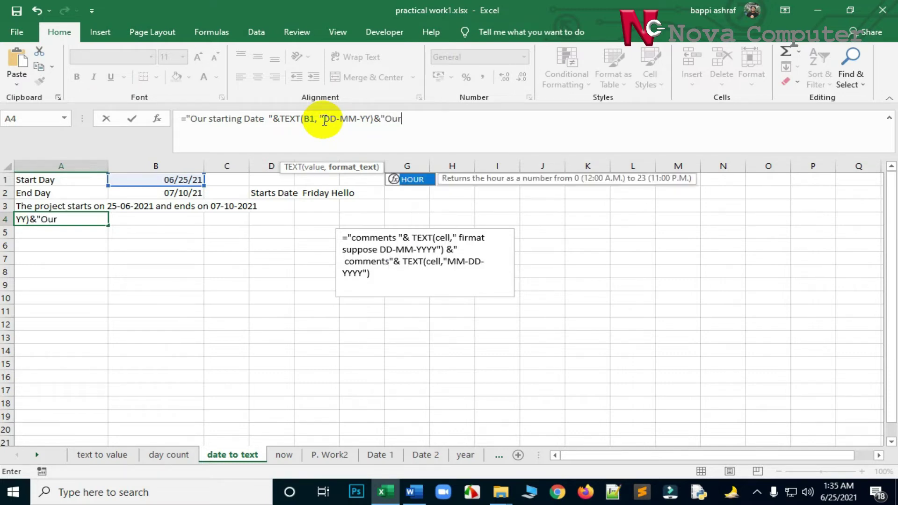
text(En)
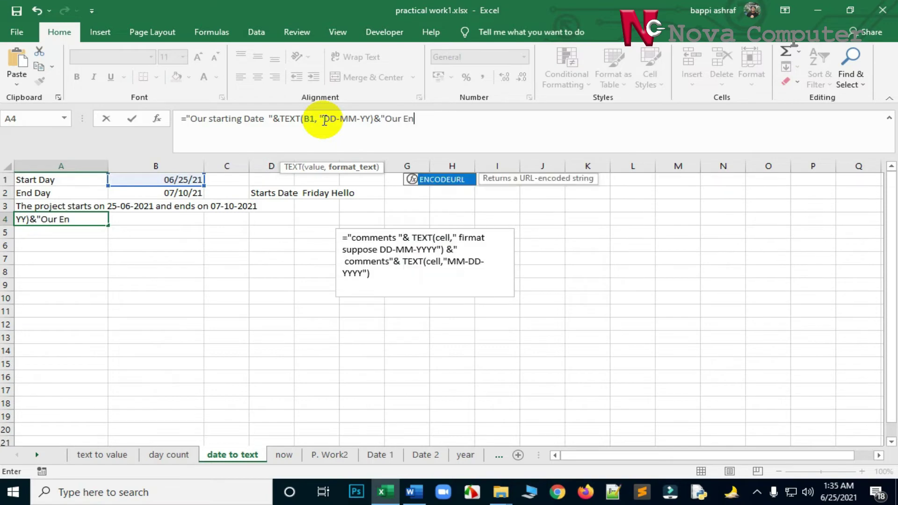
text(din)
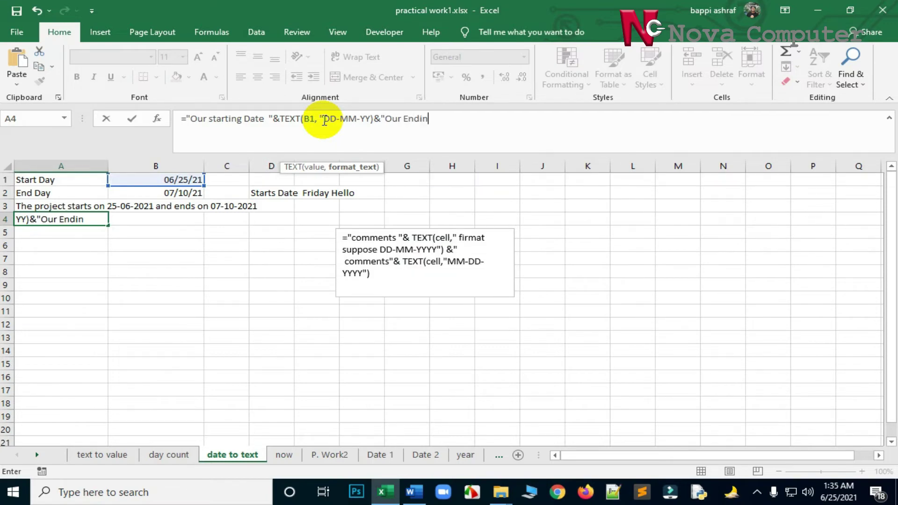
text(g D)
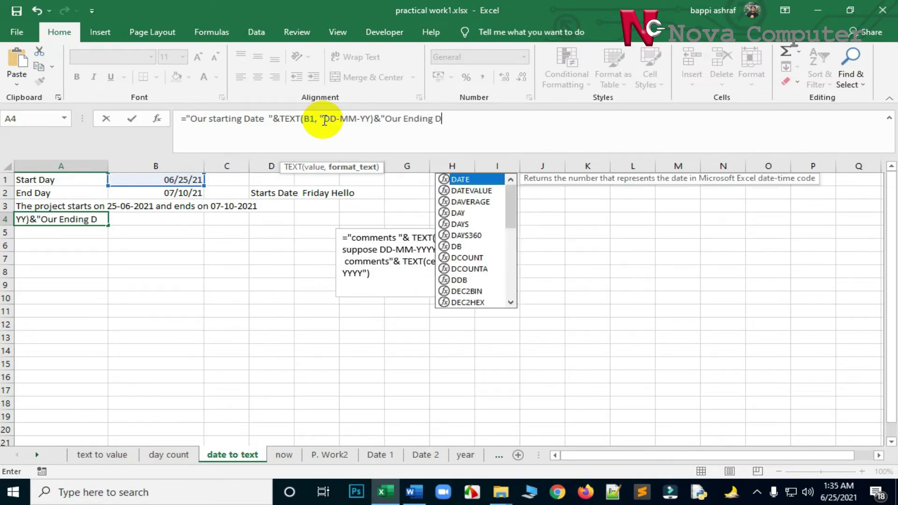
text(at)
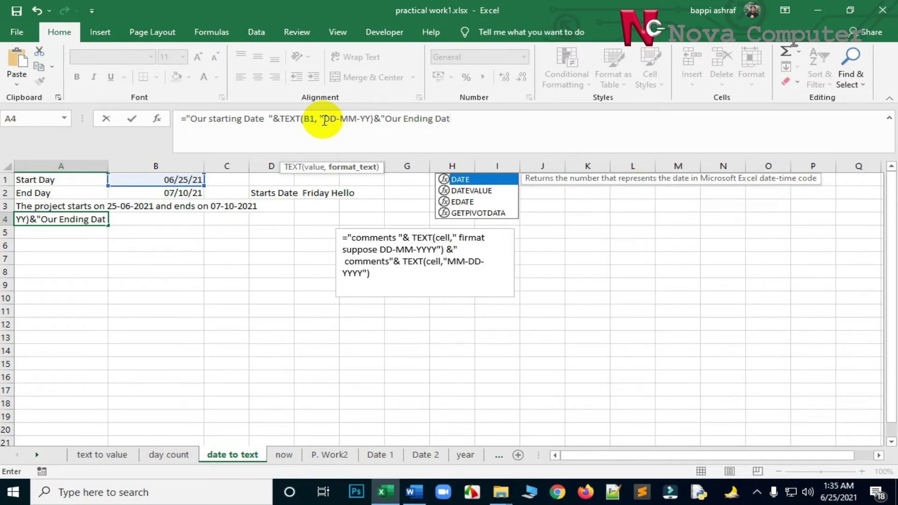
text(e)
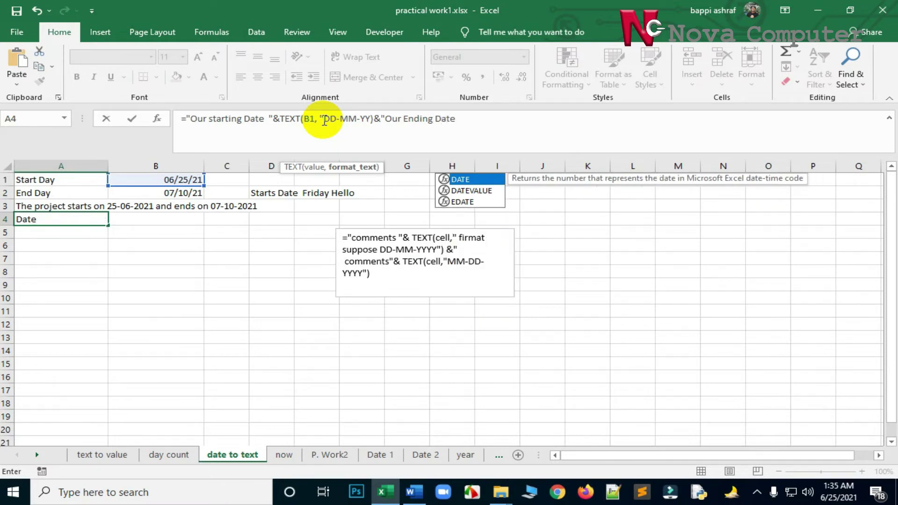
text(")
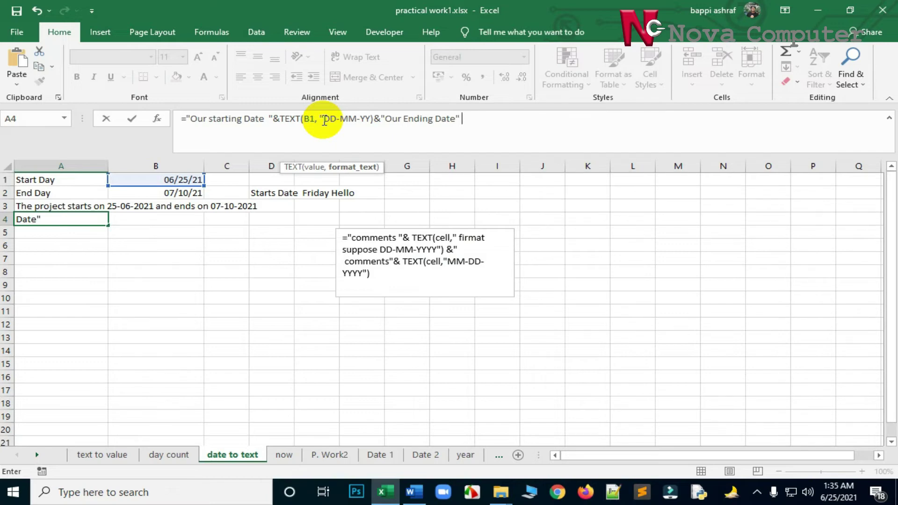
text( &)
text(TEX)
text(T)
text(()
Step: Close the formula with TEXT(B2,"MM-DD-YY") so A4 shows Our starting Date 25-06-21Our Ending Date07-10-21
click(186, 194)
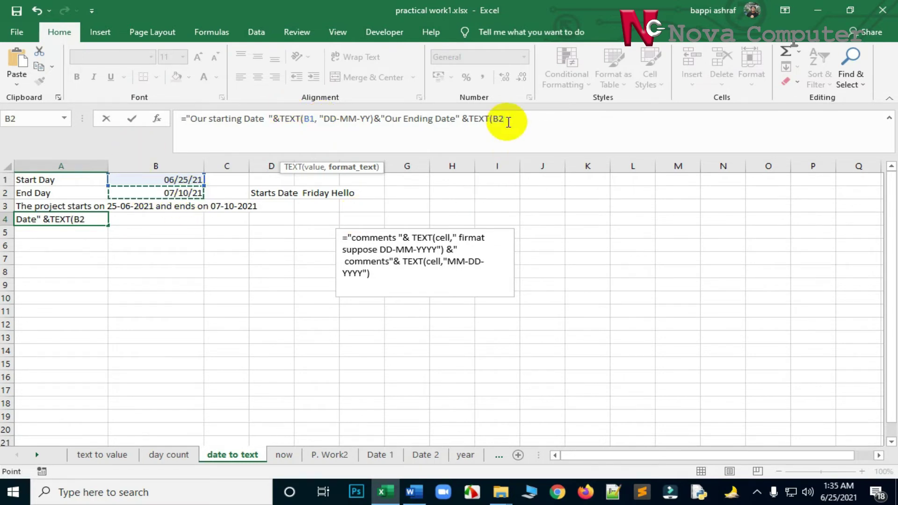
text(,)
text(")
text(MM-)
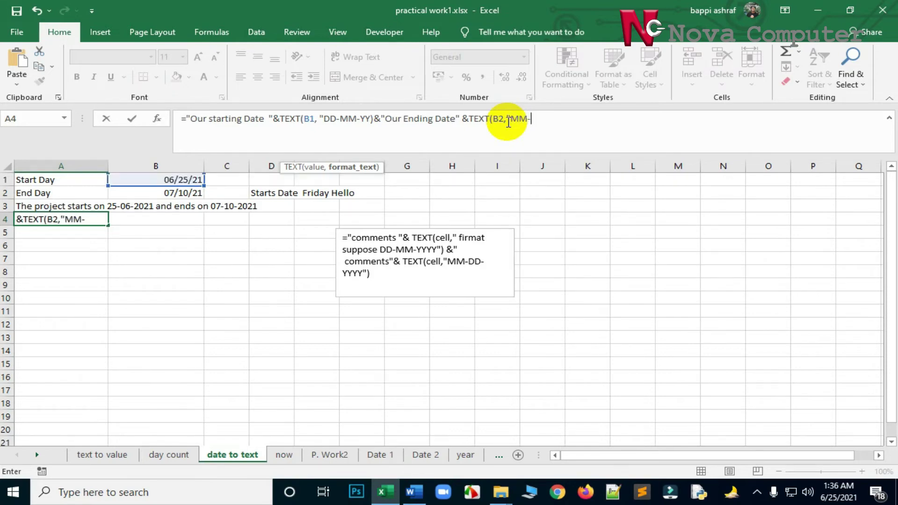
text(DD)
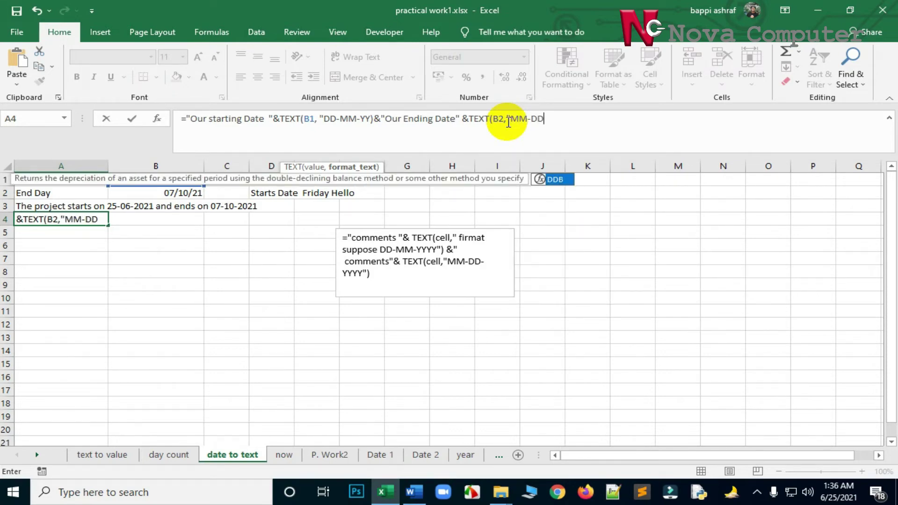
text(-YY)
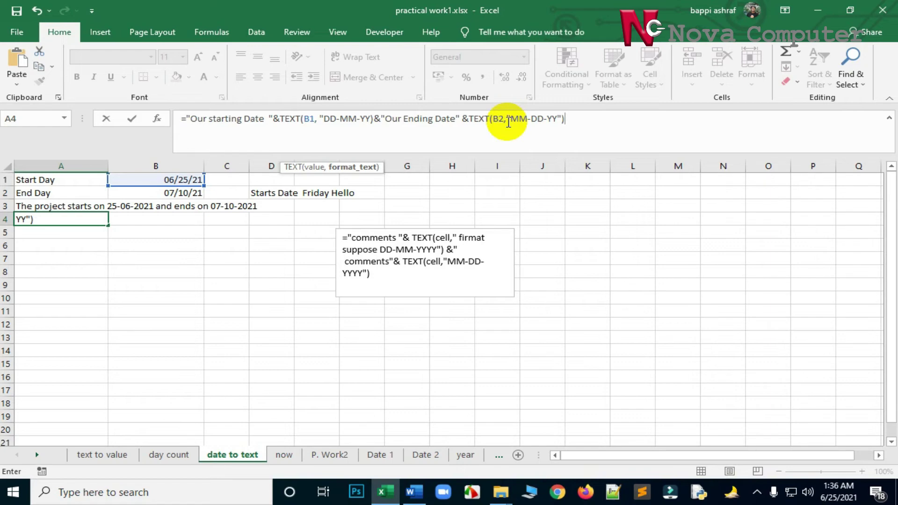
key(Return)
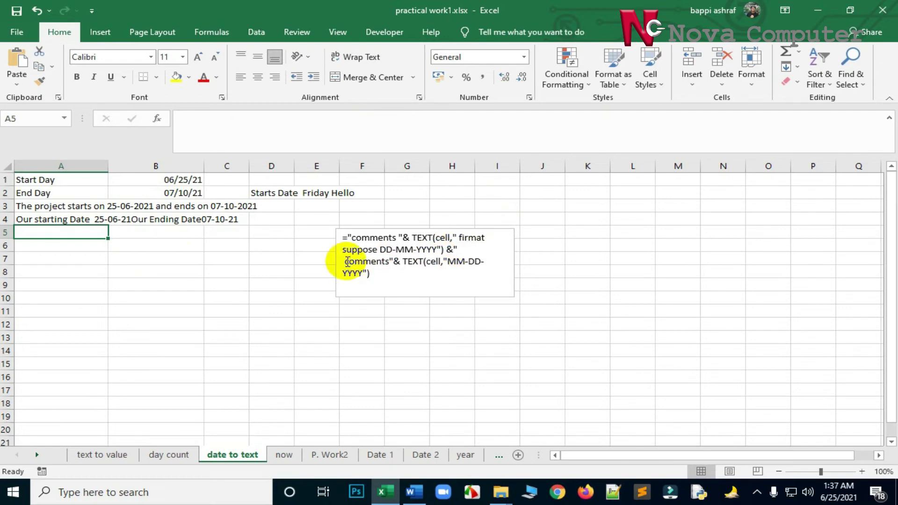
Step: Add a space before "Our Ending Date" in A4's formula
click(103, 219)
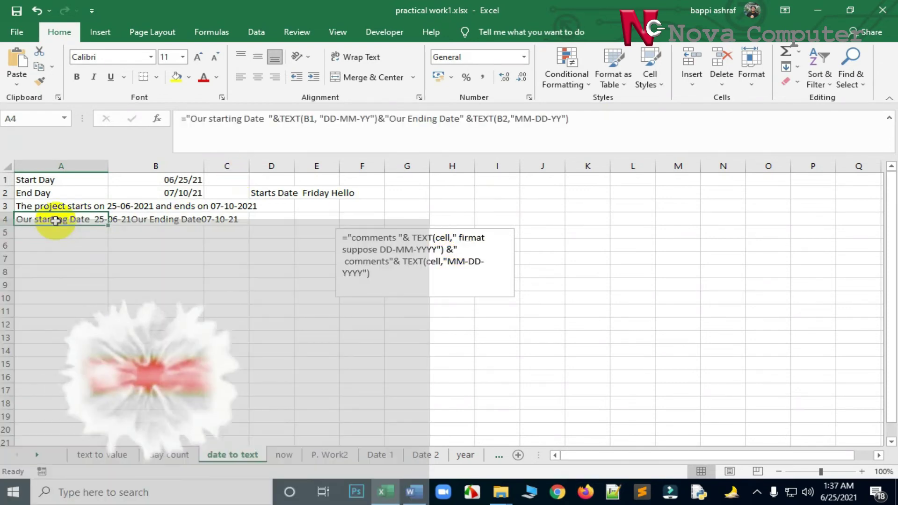
click(390, 117)
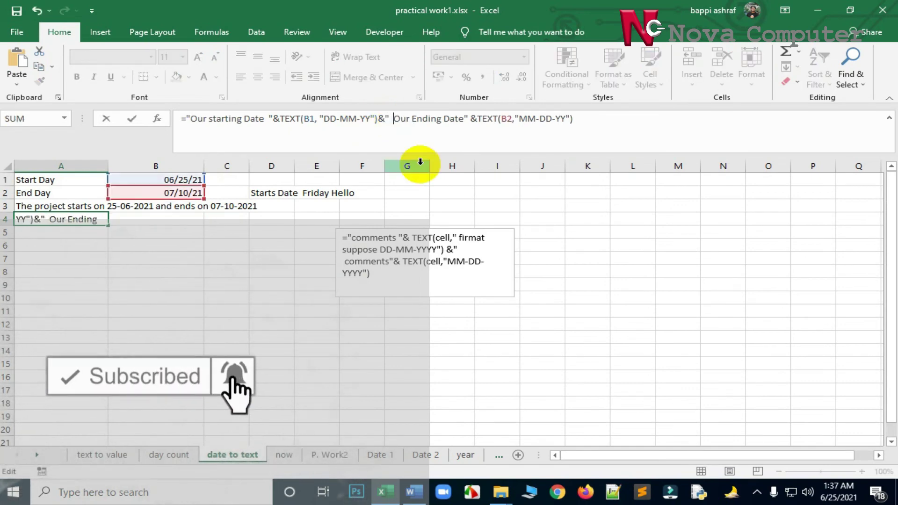
click(602, 127)
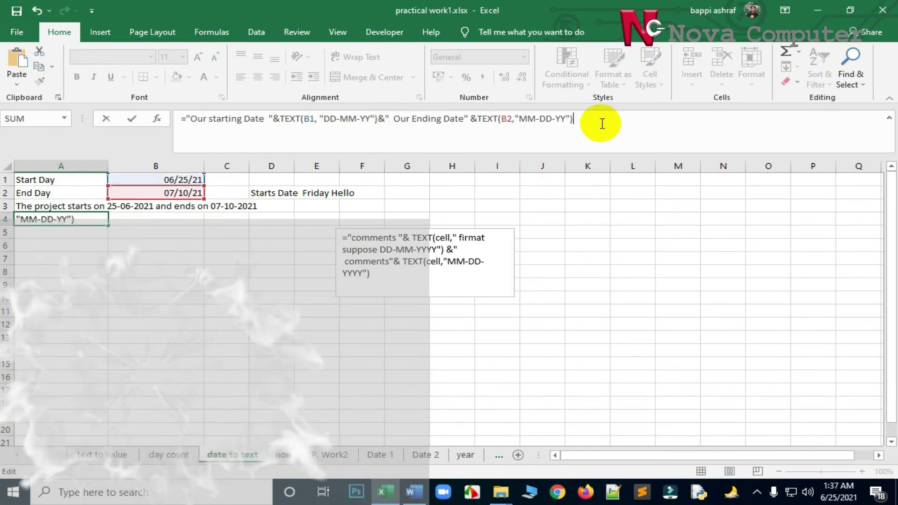
key(Return)
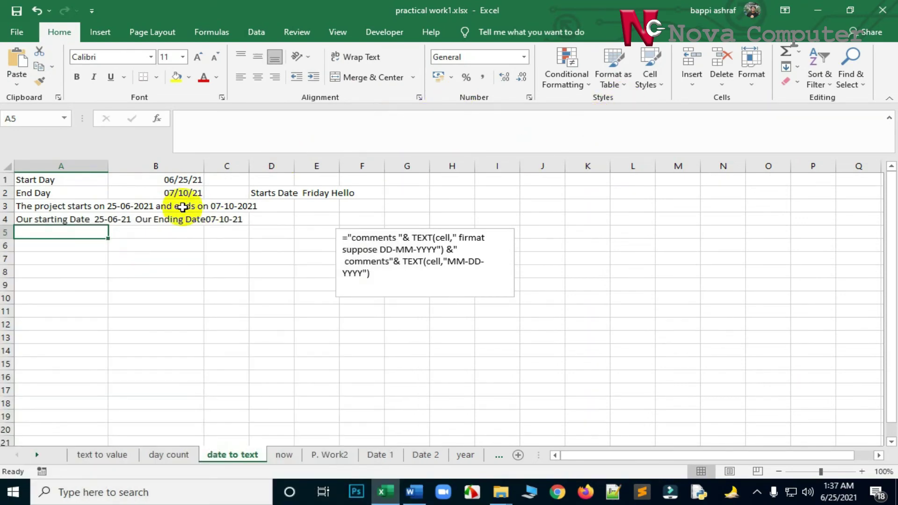
Step: Add a space after "Our Ending Date" so A4 ends with "Our Ending Date 07-10-21"
click(150, 216)
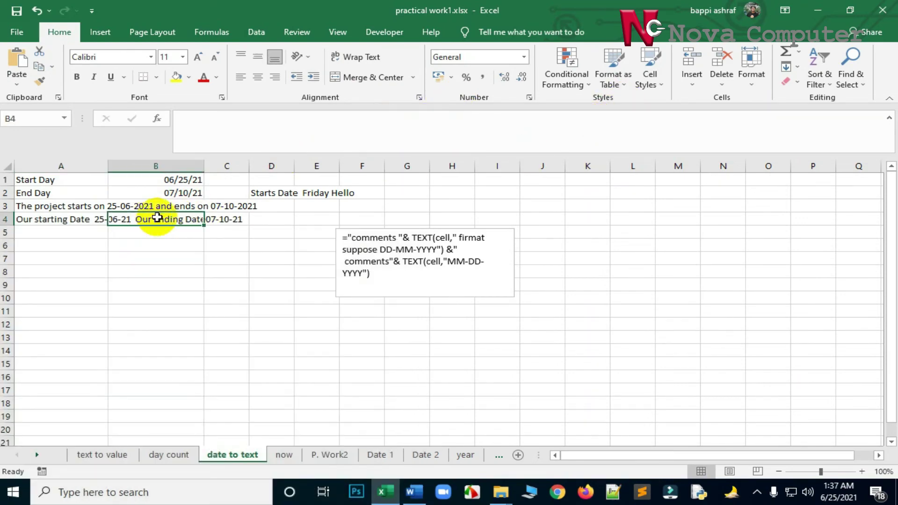
click(74, 220)
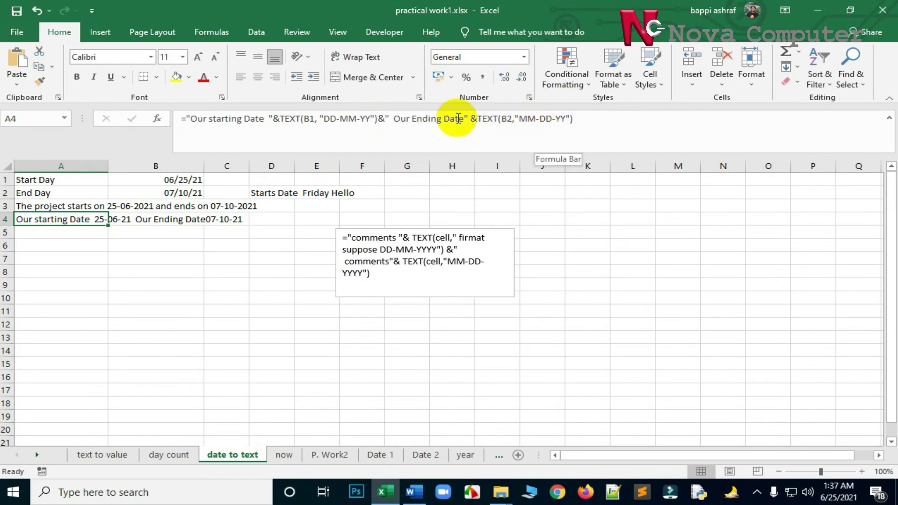
click(463, 118)
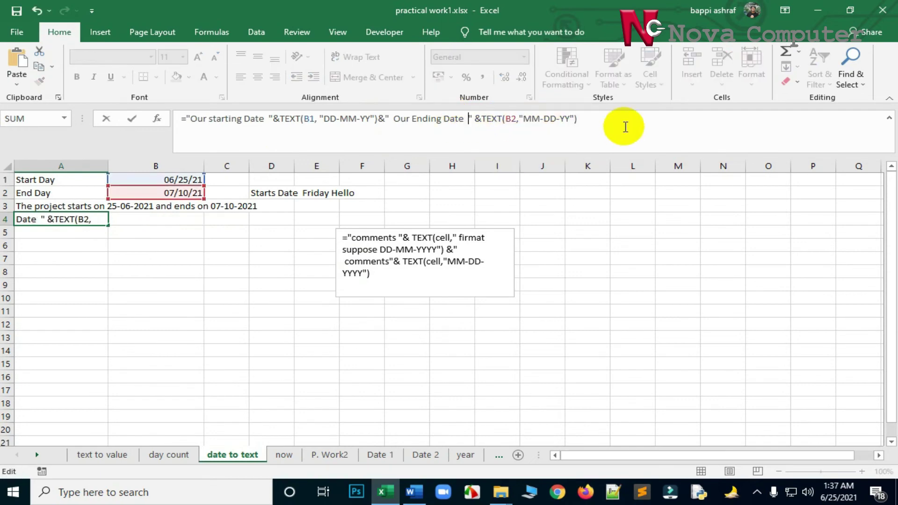
click(600, 121)
key(Return)
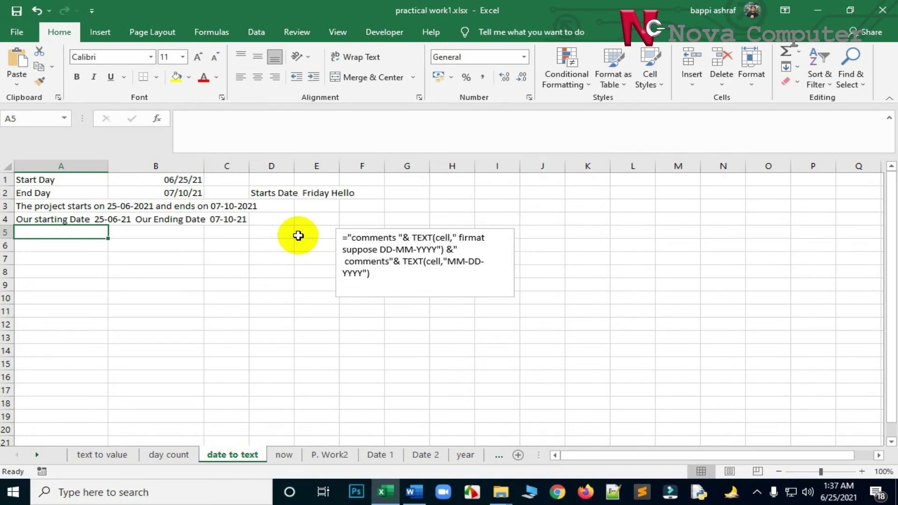
Step: Replace the "Our Ending Date" label in A4's formula with "Hello"
key(Up)
drag(392, 119, 465, 118)
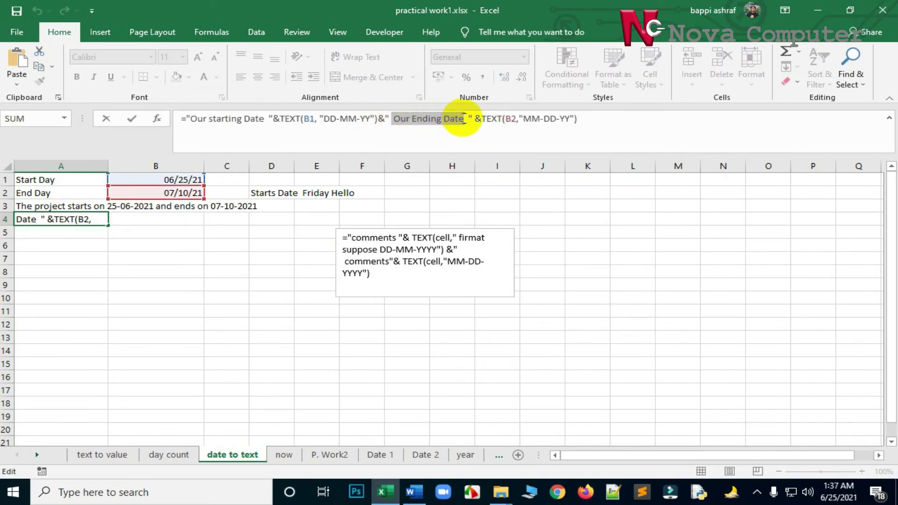
key(BackSpace)
text(He)
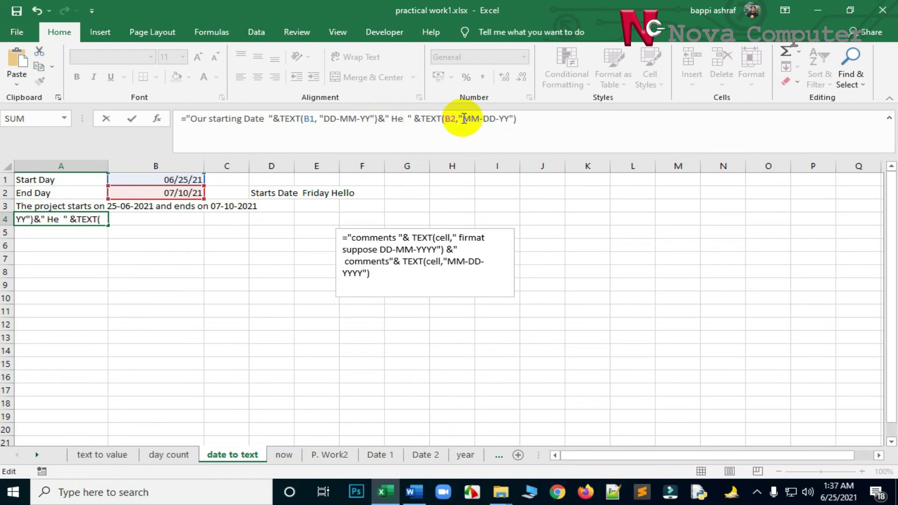
text(llo)
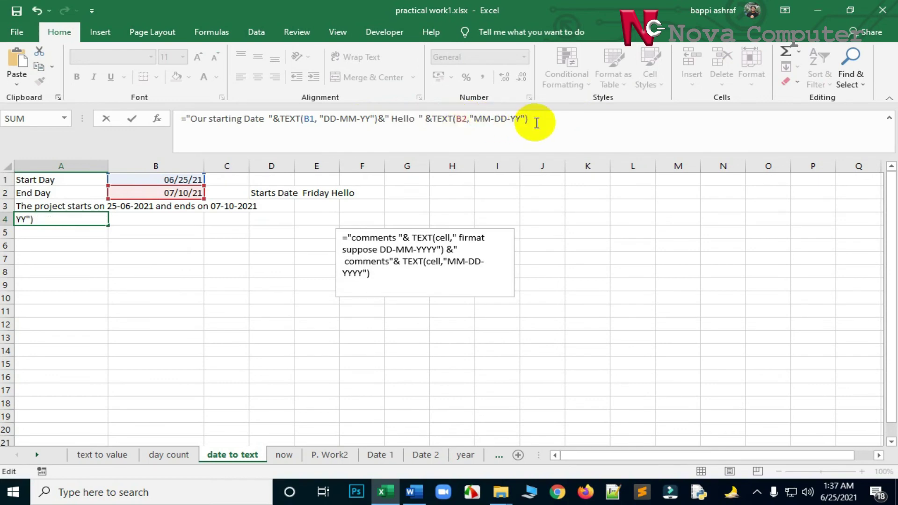
key(Return)
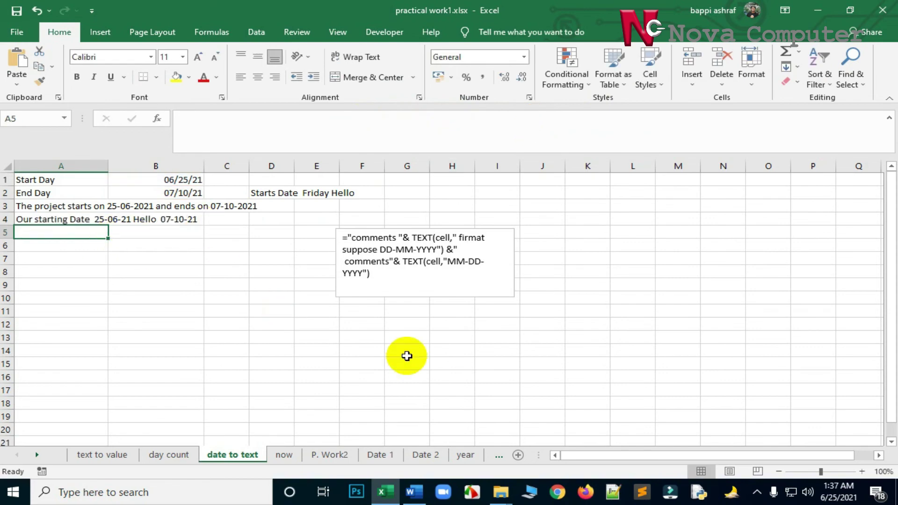